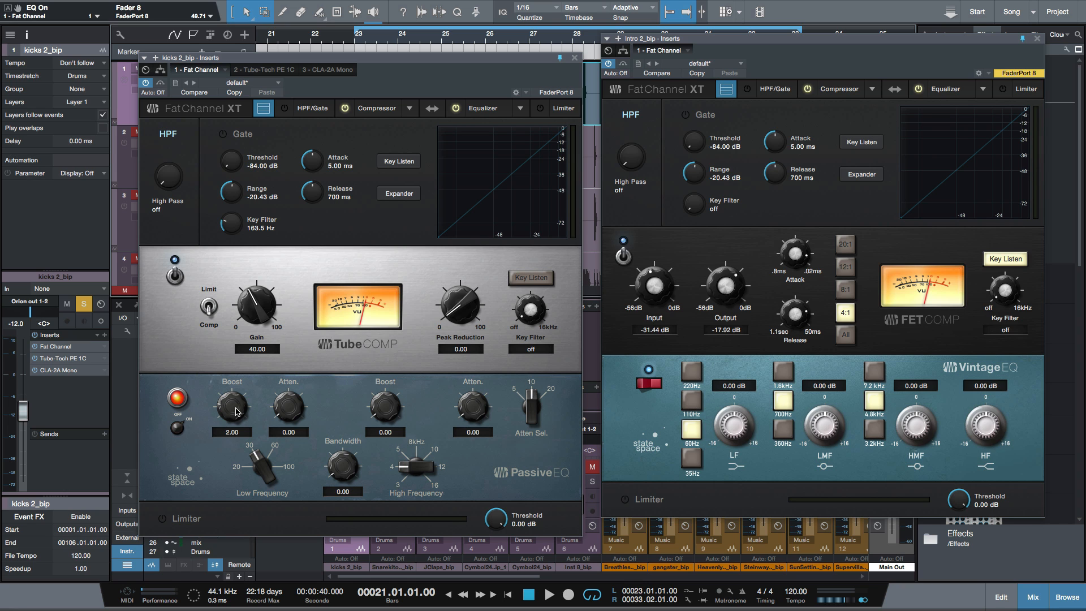
- Set the Passive EQ's low frequency to 100 on the kicks channel and switch off both the EQ and the Tube compressor
{"action": "left_click_drag", "start_coordinate": [257, 463], "coordinate": [272, 412]}
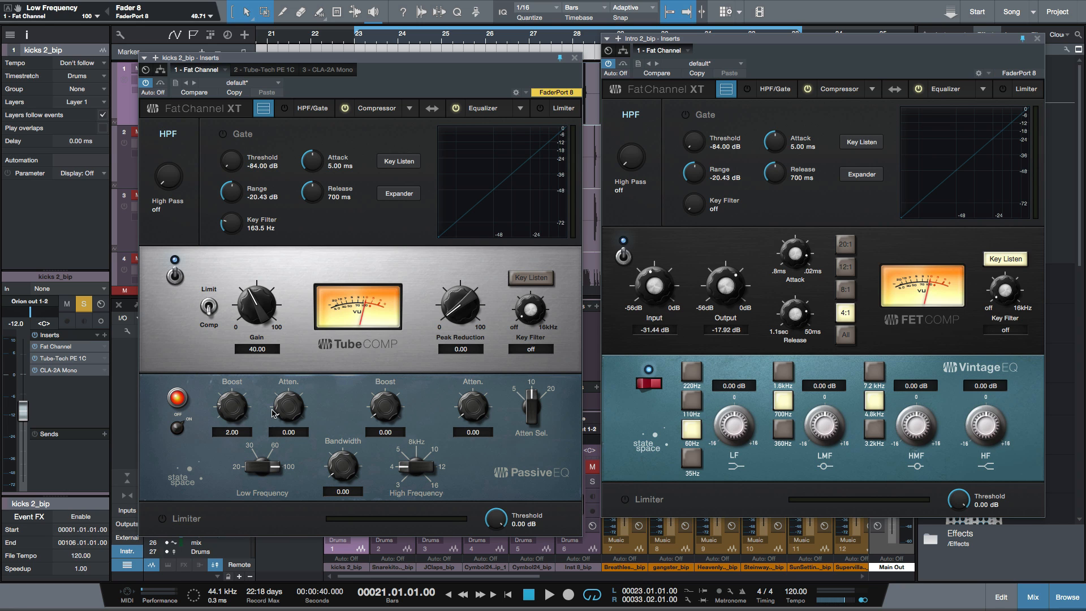
{"action": "left_click", "coordinate": [178, 428]}
{"action": "left_click", "coordinate": [176, 276]}
- Play the kick track and toggle the Passive EQ on and off to compare the sound, leaving it on
{"action": "key", "text": "space"}
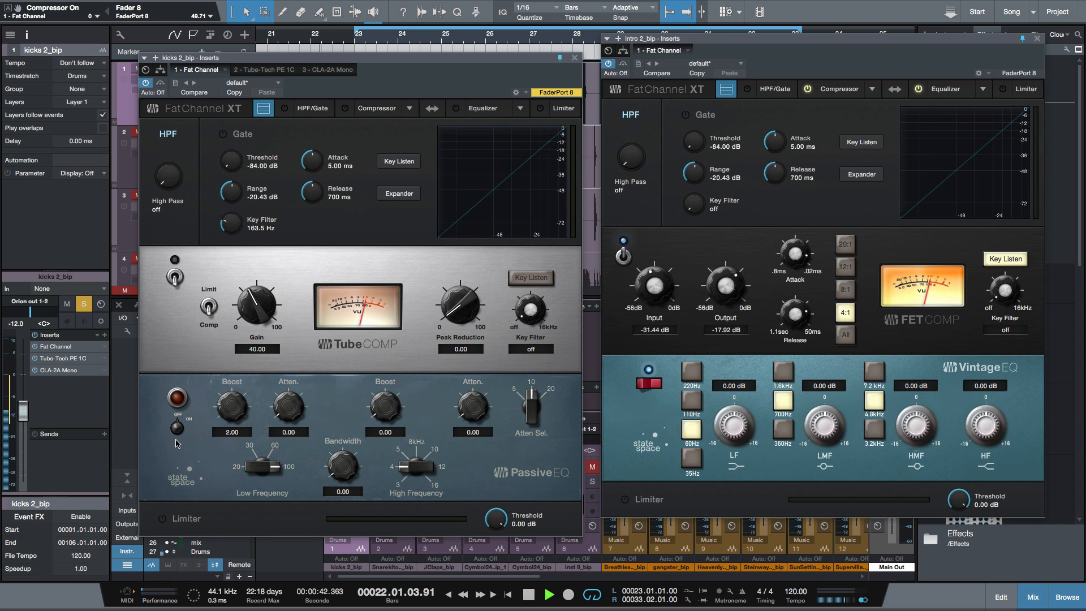
{"action": "left_click", "coordinate": [177, 428]}
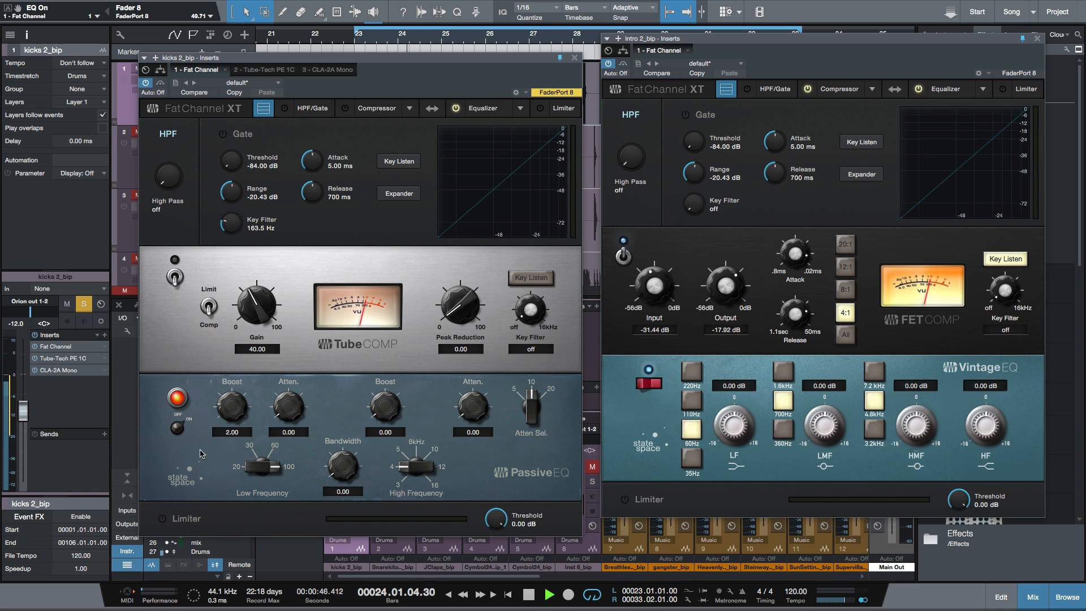
{"action": "left_click", "coordinate": [178, 431]}
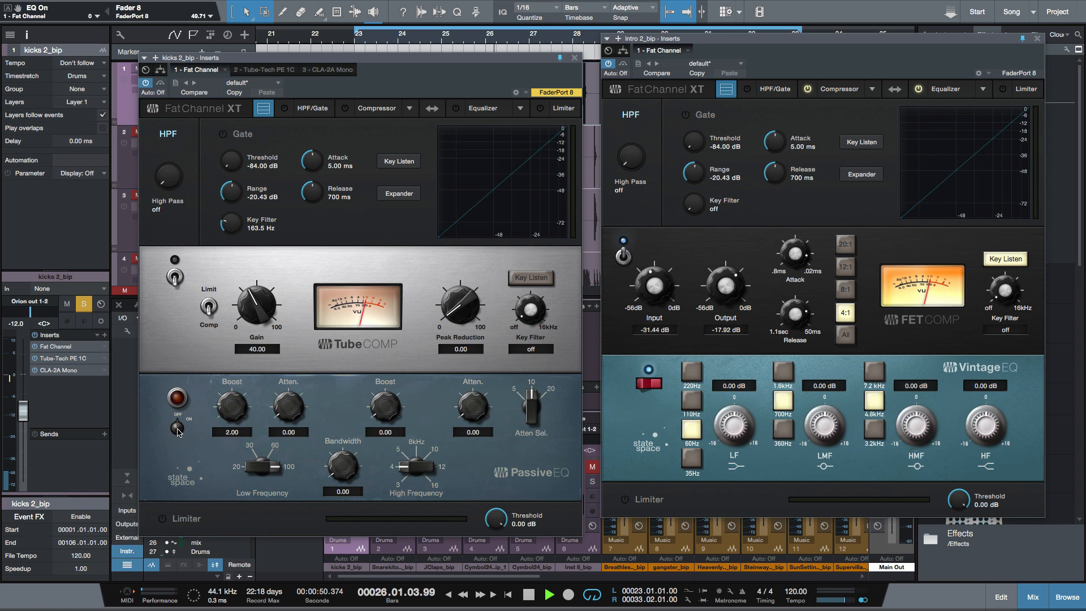
{"action": "left_click", "coordinate": [178, 431]}
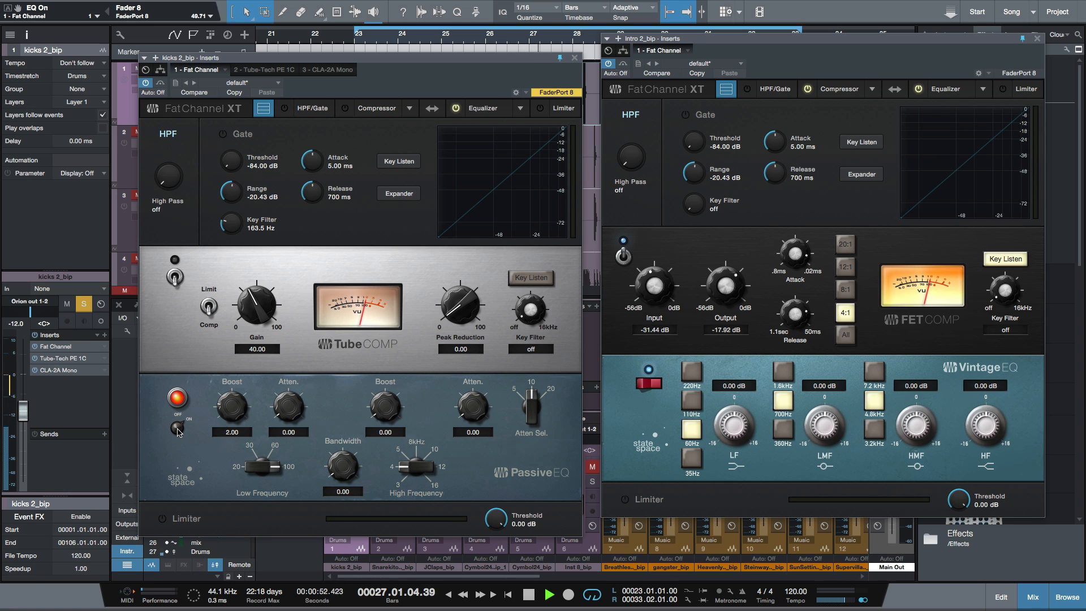
{"action": "key", "text": "space"}
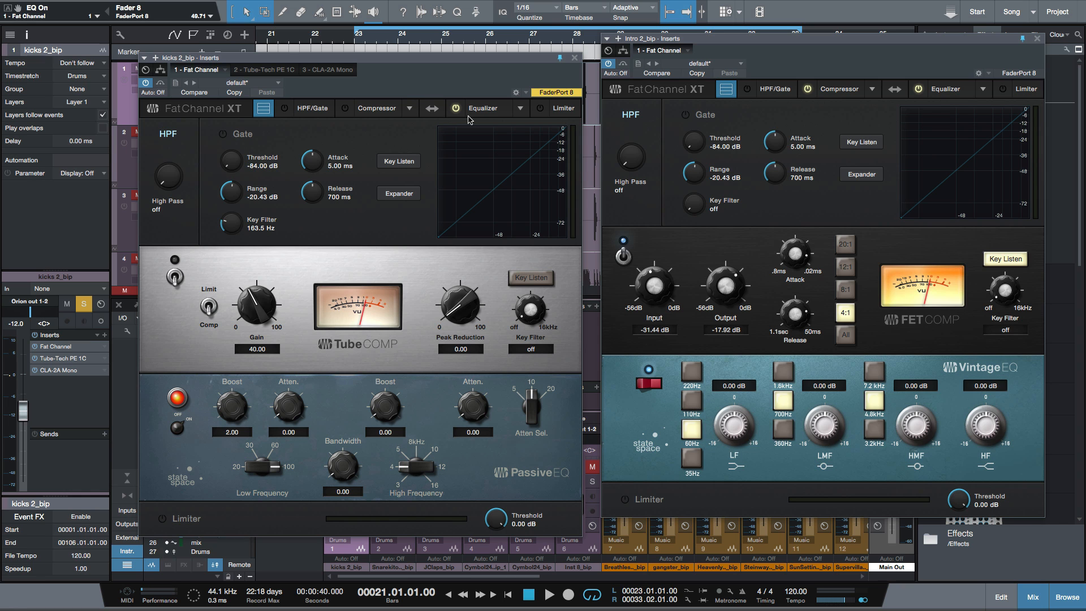
- Change the kick's equalizer to the Vintage model and boost its low band at 110 Hz to 6.08 dB
{"action": "left_click", "coordinate": [520, 109]}
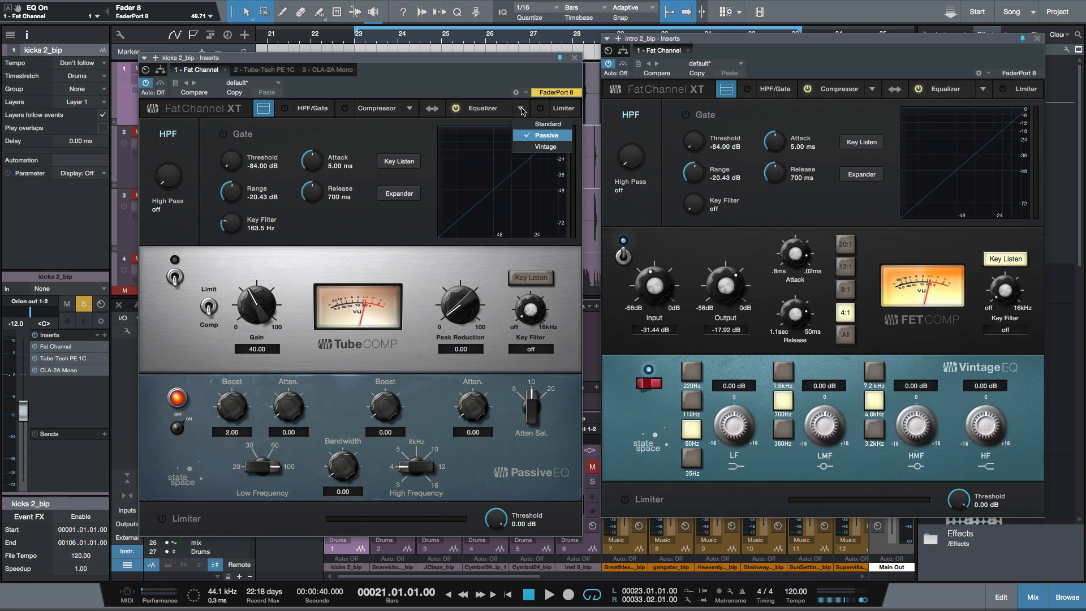
{"action": "left_click", "coordinate": [543, 147]}
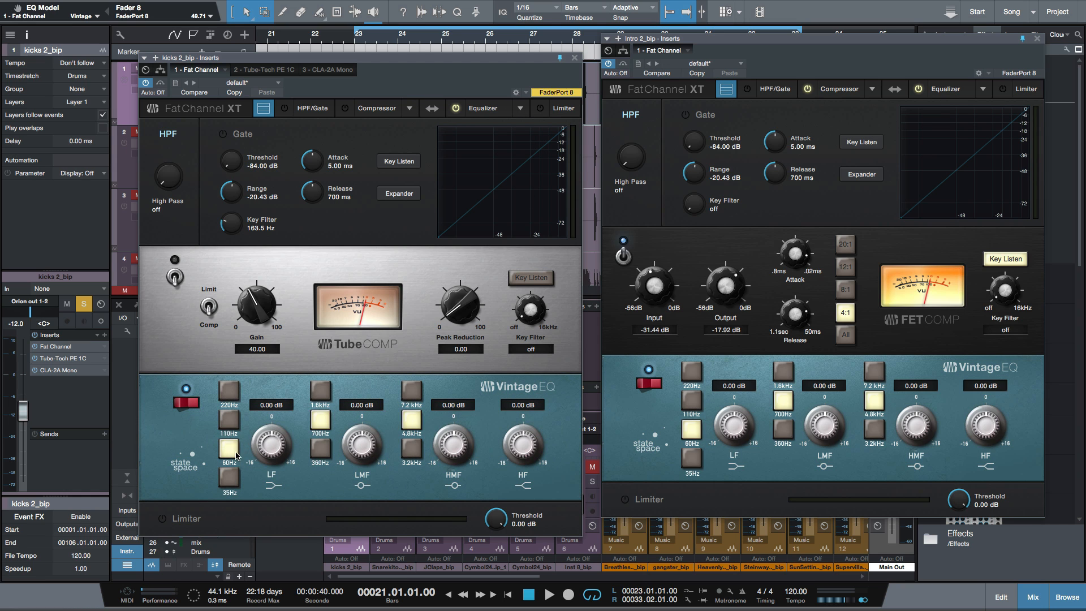
{"action": "left_click", "coordinate": [235, 423]}
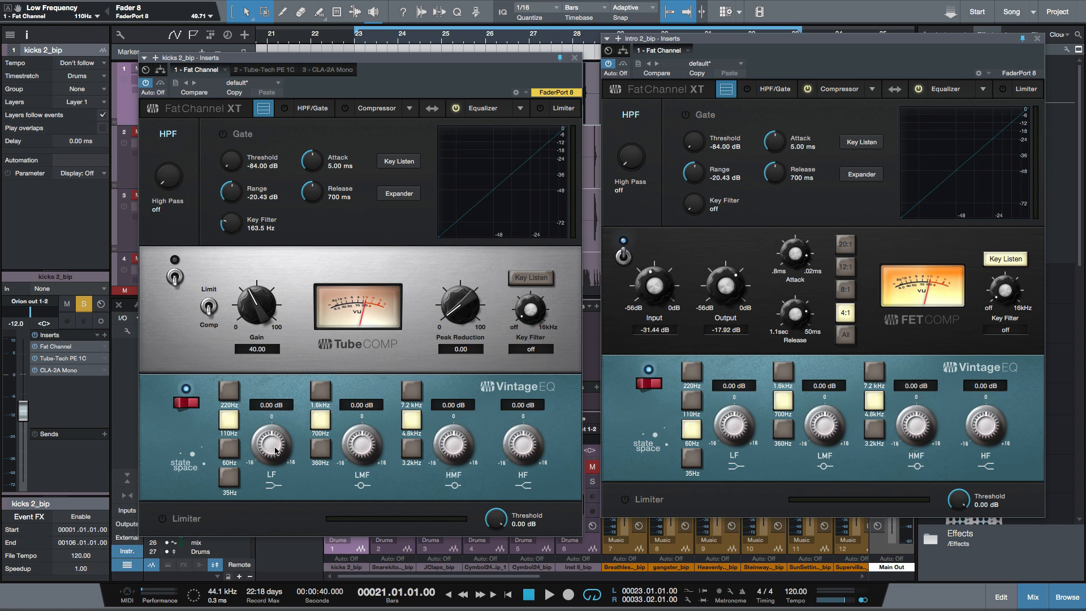
{"action": "left_click_drag", "start_coordinate": [276, 450], "coordinate": [277, 427]}
- Play the kick with the Vintage EQ bypassed and engaged for comparison, and return the equalizer to the Passive model
{"action": "key", "text": "space"}
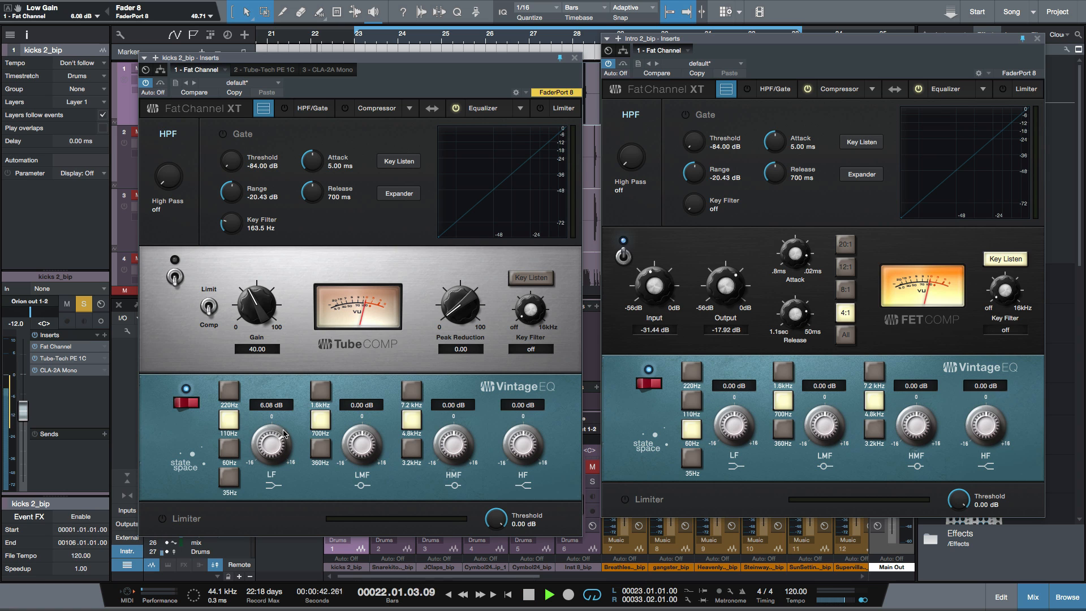
{"action": "left_click", "coordinate": [187, 404]}
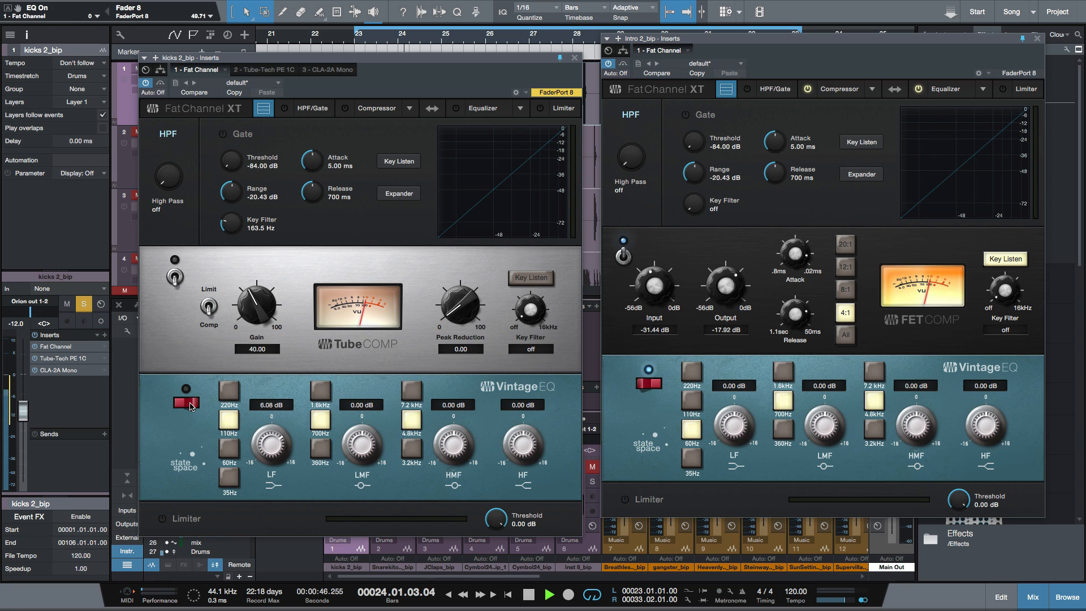
{"action": "left_click", "coordinate": [187, 404]}
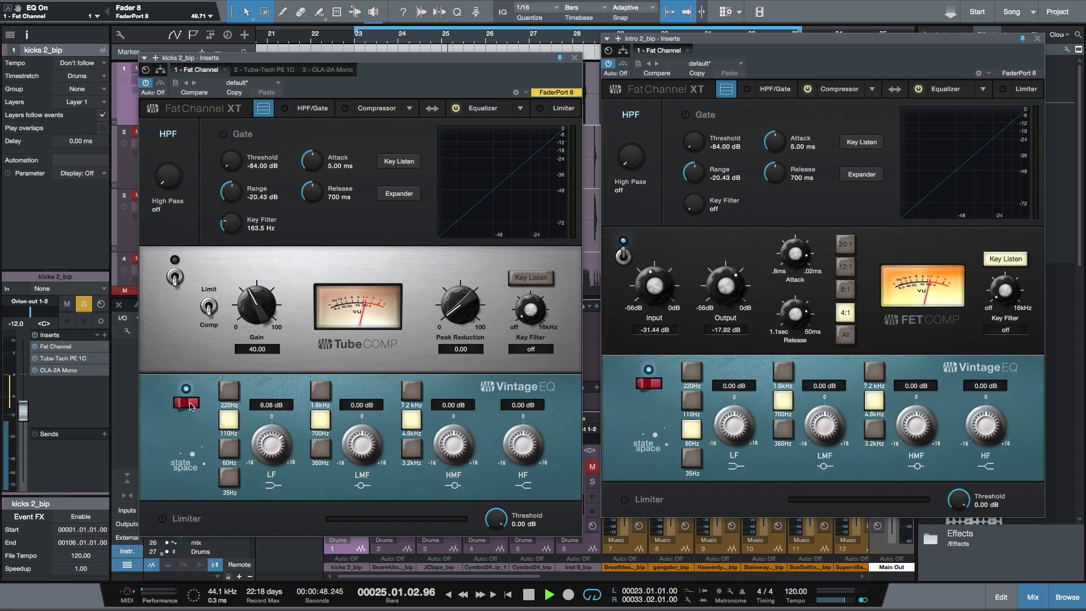
{"action": "key", "text": "space"}
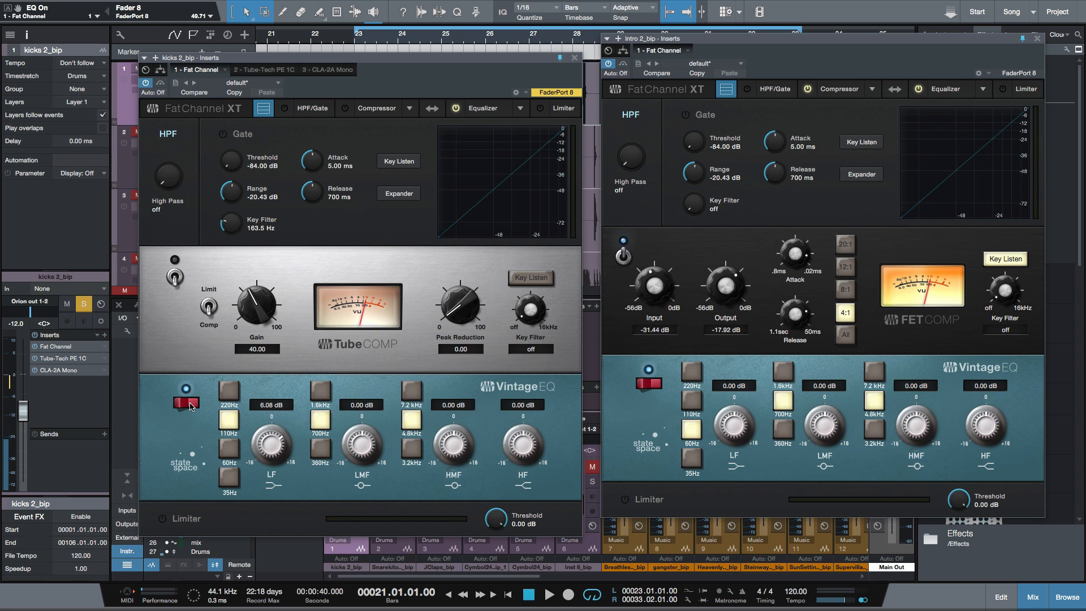
{"action": "left_click", "coordinate": [519, 110]}
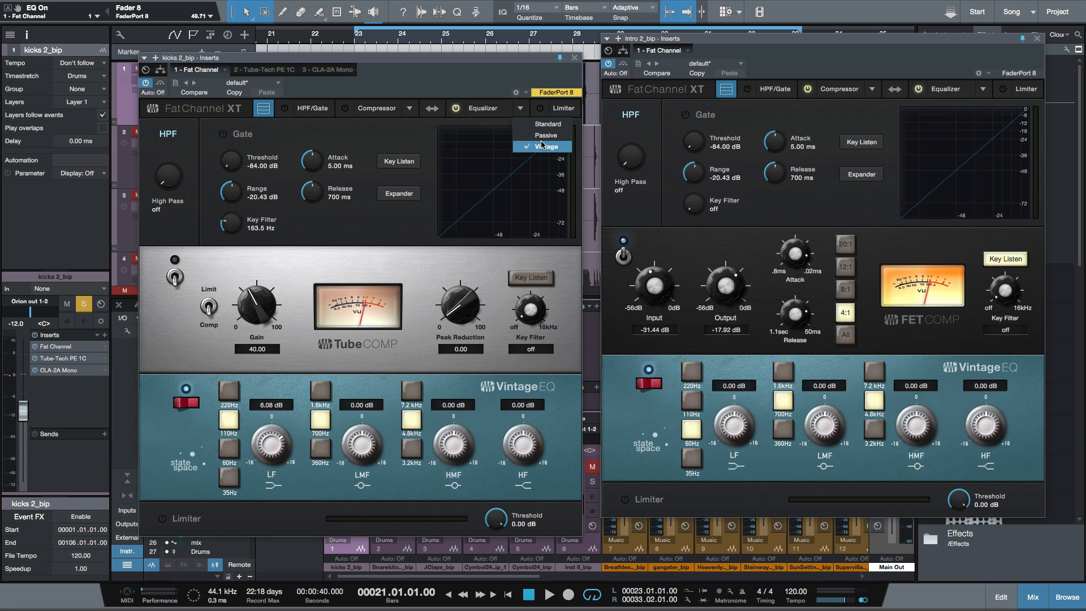
{"action": "left_click", "coordinate": [546, 135]}
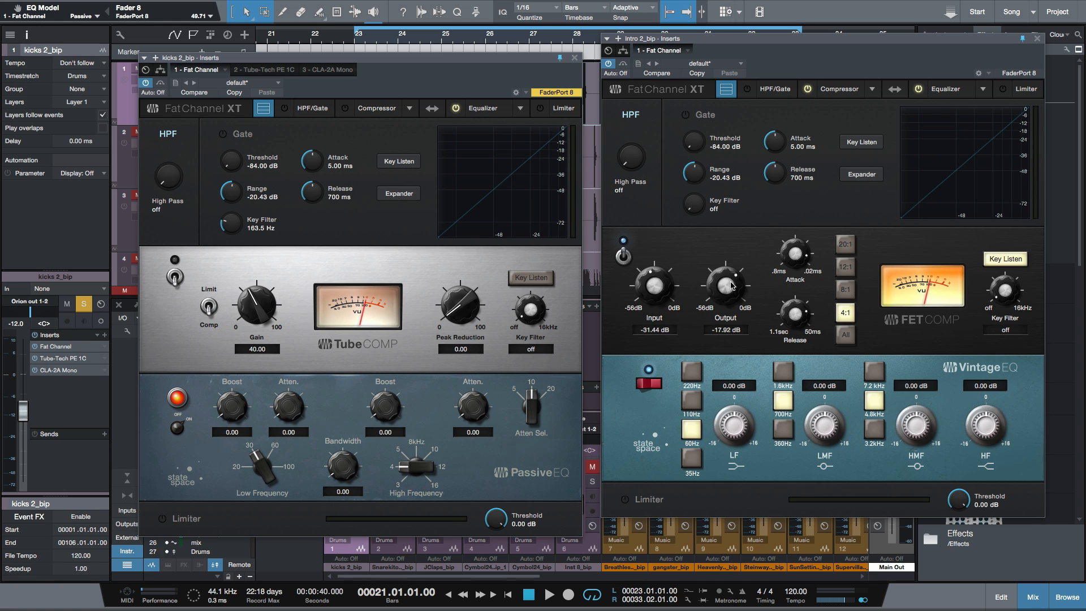
- Set the FET compressor on the Intro channel to -27.24 dB input and -17.36 dB output
{"action": "left_click_drag", "start_coordinate": [726, 285], "coordinate": [735, 192]}
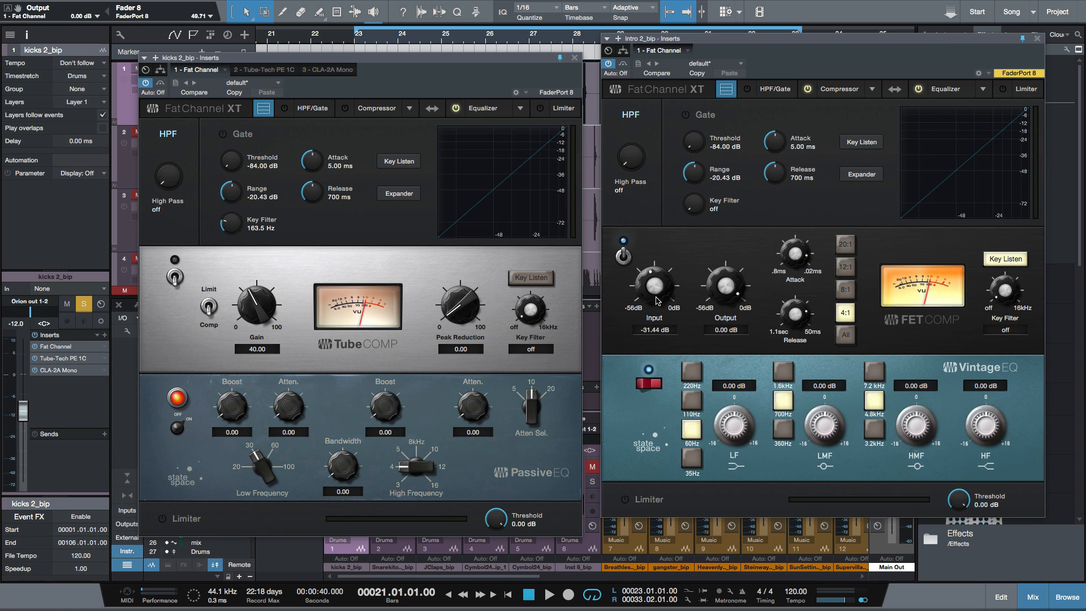
{"action": "left_click_drag", "start_coordinate": [645, 298], "coordinate": [646, 287]}
{"action": "mouse_move", "coordinate": [722, 295]}
{"action": "left_mouse_down"}
{"action": "mouse_move", "coordinate": [719, 325]}
{"action": "mouse_move", "coordinate": [730, 304]}
{"action": "left_mouse_up"}
- Try different FET compressor ratios, including 8:1 and 4:1 together, and finish with 12:1 selected
{"action": "left_click", "coordinate": [846, 335]}
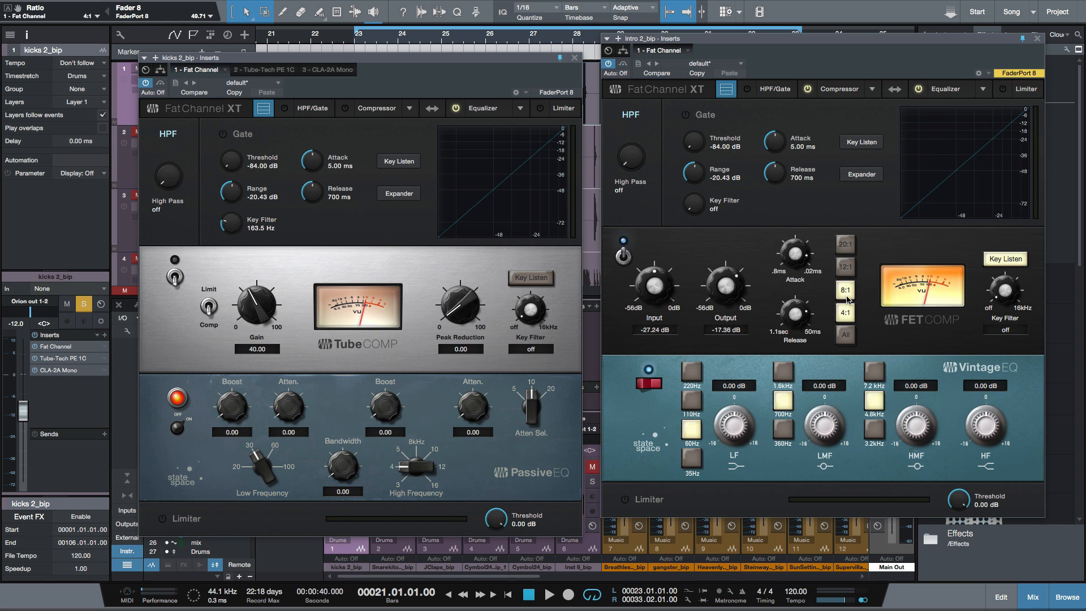
{"action": "left_click", "coordinate": [847, 271]}
{"action": "left_click", "coordinate": [847, 288]}
{"action": "left_click", "coordinate": [849, 308]}
{"action": "left_click", "coordinate": [846, 289]}
{"action": "left_click", "coordinate": [843, 269]}
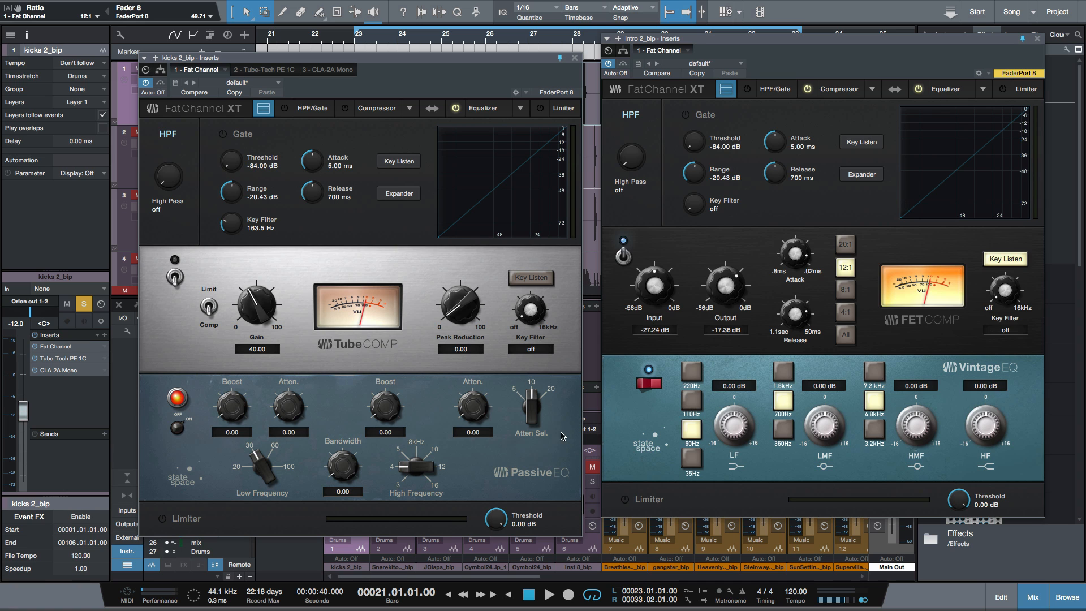
- Change both the equalizer and the compressor on the kicks channel to their Standard models
{"action": "left_click", "coordinate": [519, 109]}
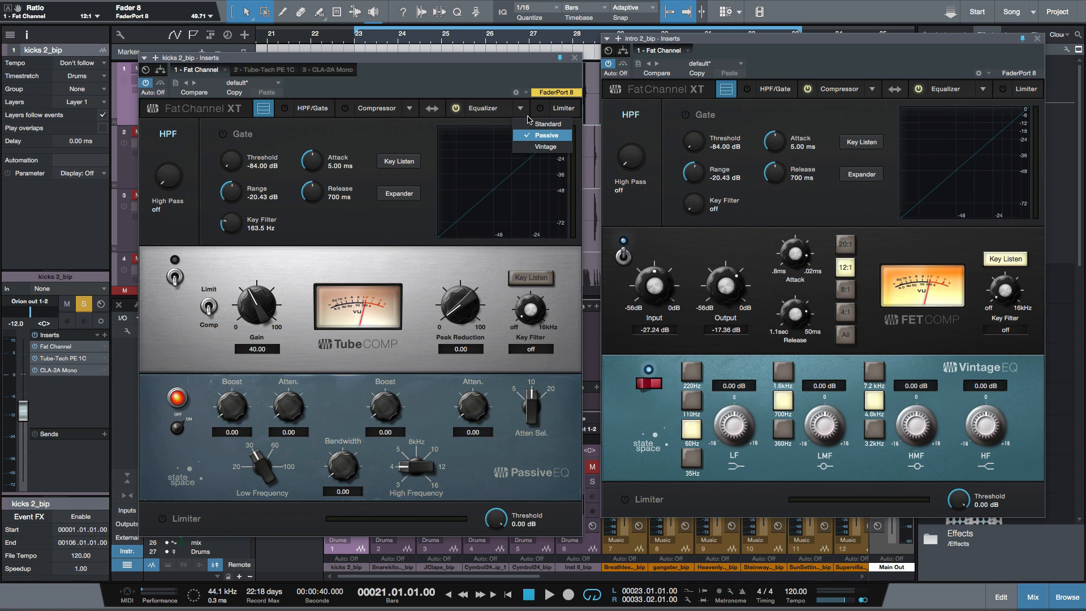
{"action": "left_click", "coordinate": [534, 126]}
{"action": "left_click", "coordinate": [410, 108]}
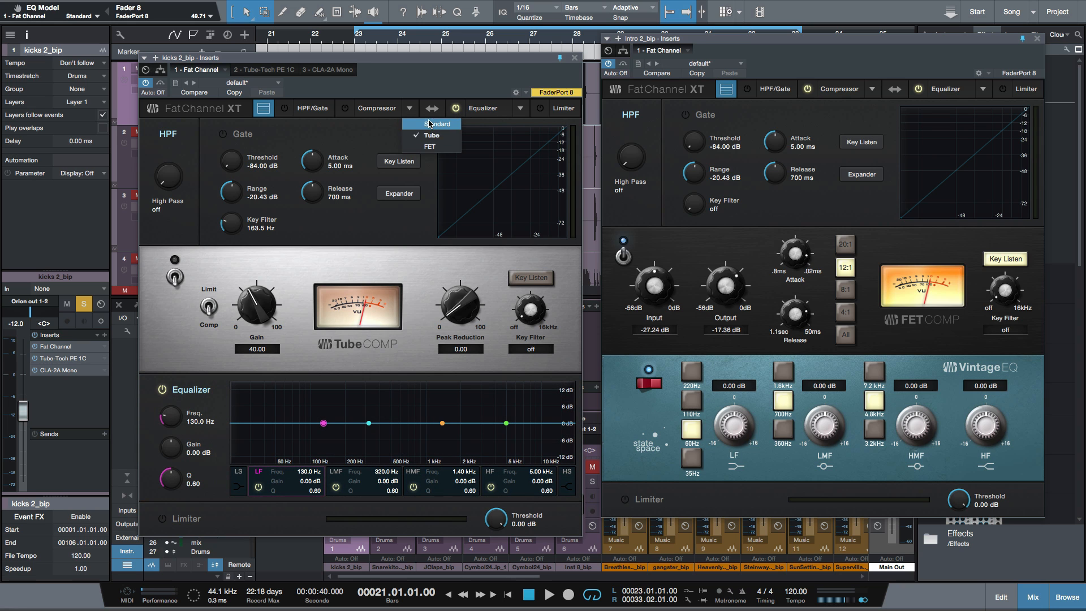
{"action": "left_click", "coordinate": [431, 125]}
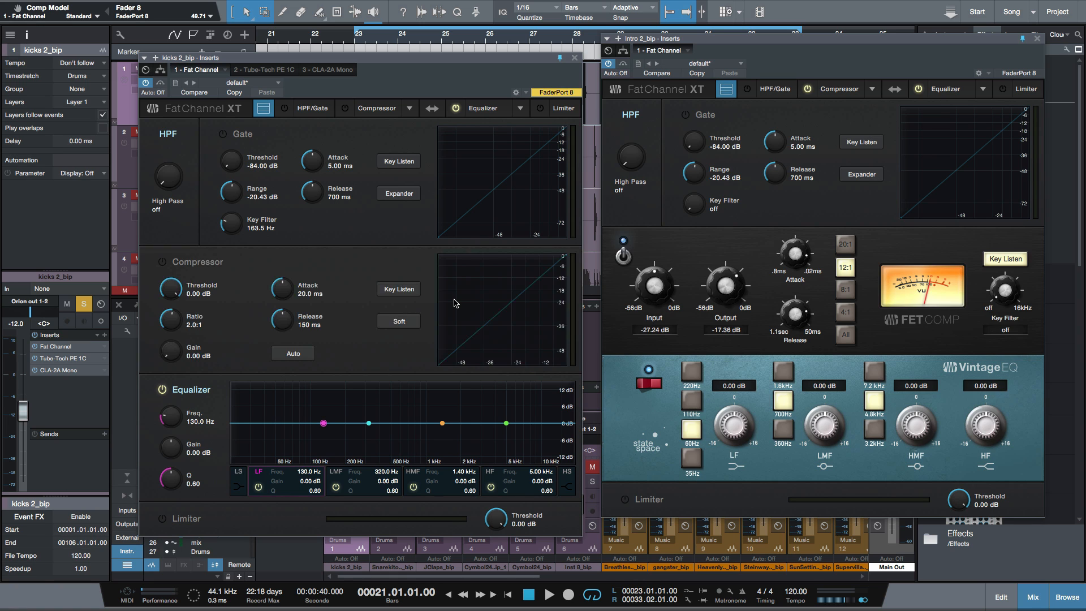
- Select the kick equalizer's HMF band and swap the processing order so the equalizer comes before the compressor
{"action": "left_click", "coordinate": [442, 423]}
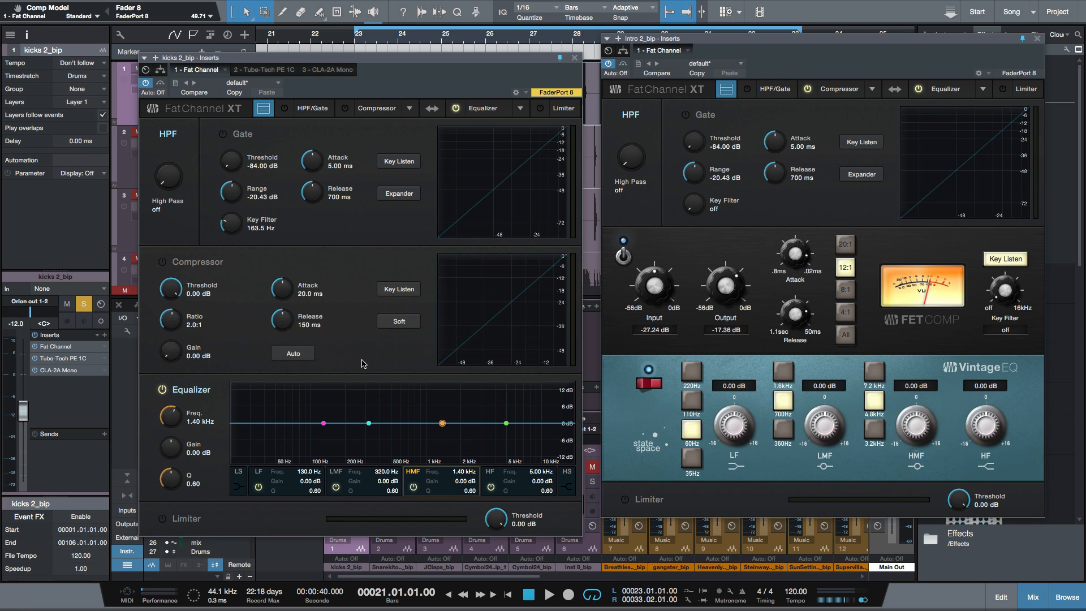
{"action": "left_click", "coordinate": [434, 108]}
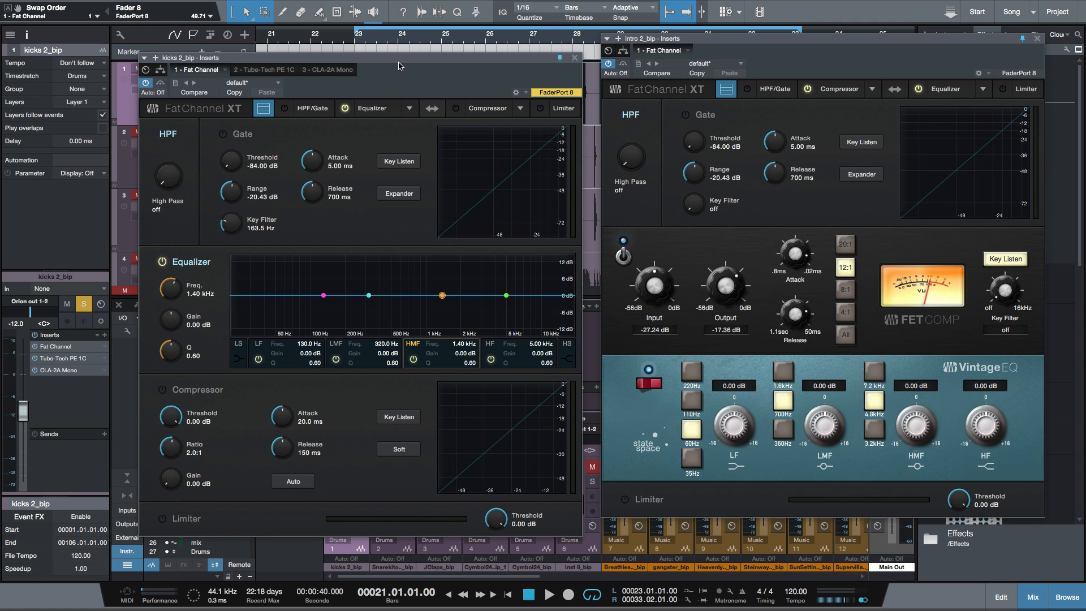
{"action": "left_click_drag", "start_coordinate": [398, 58], "coordinate": [400, 46]}
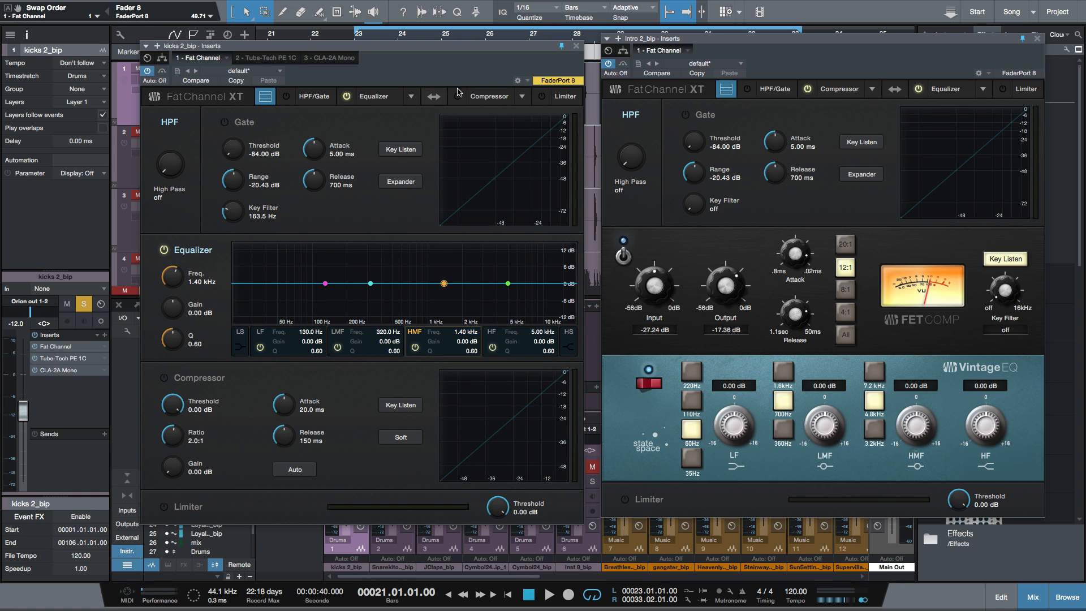
- Change the kick's equalizer to the Passive model and set its low-frequency boost to 4.65 at 60 Hz
{"action": "left_click", "coordinate": [434, 96]}
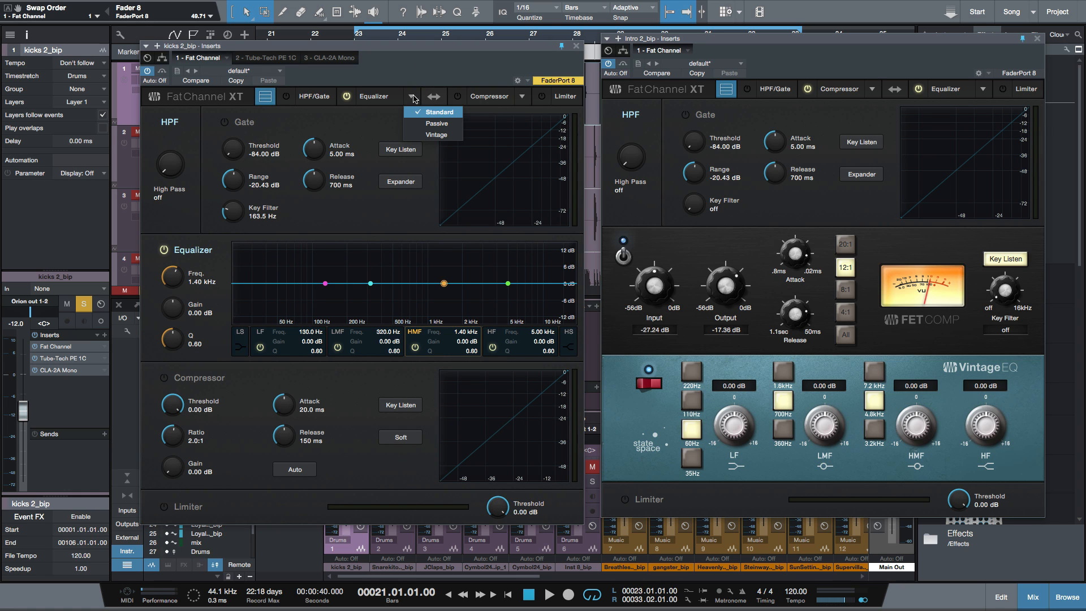
{"action": "left_click", "coordinate": [443, 130]}
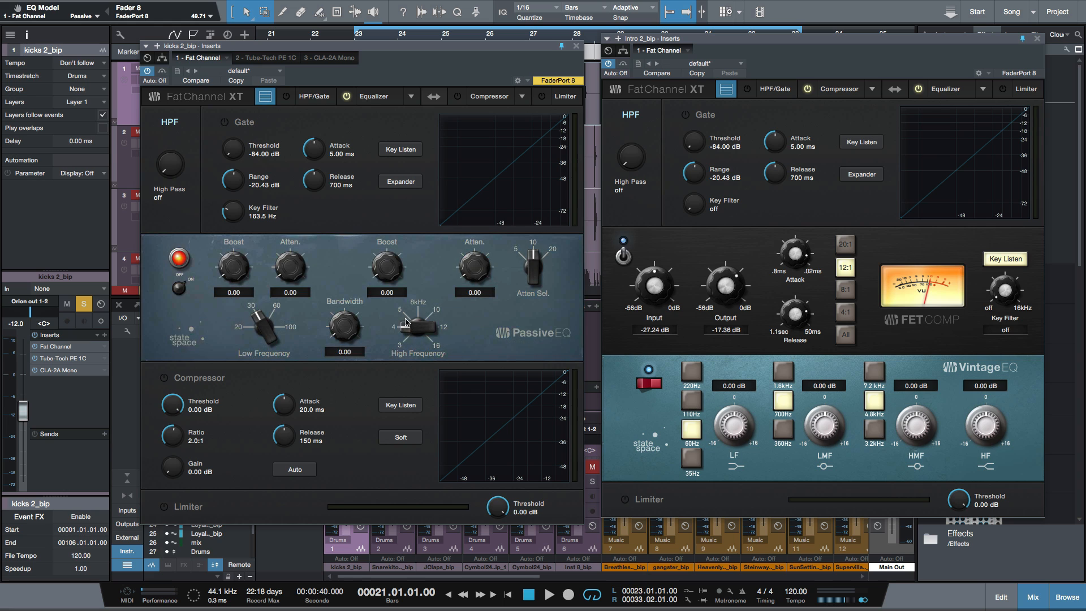
{"action": "mouse_move", "coordinate": [236, 238]}
{"action": "left_mouse_down"}
{"action": "mouse_move", "coordinate": [232, 221]}
{"action": "mouse_move", "coordinate": [236, 245]}
{"action": "left_mouse_up"}
{"action": "left_click_drag", "start_coordinate": [264, 318], "coordinate": [264, 300]}
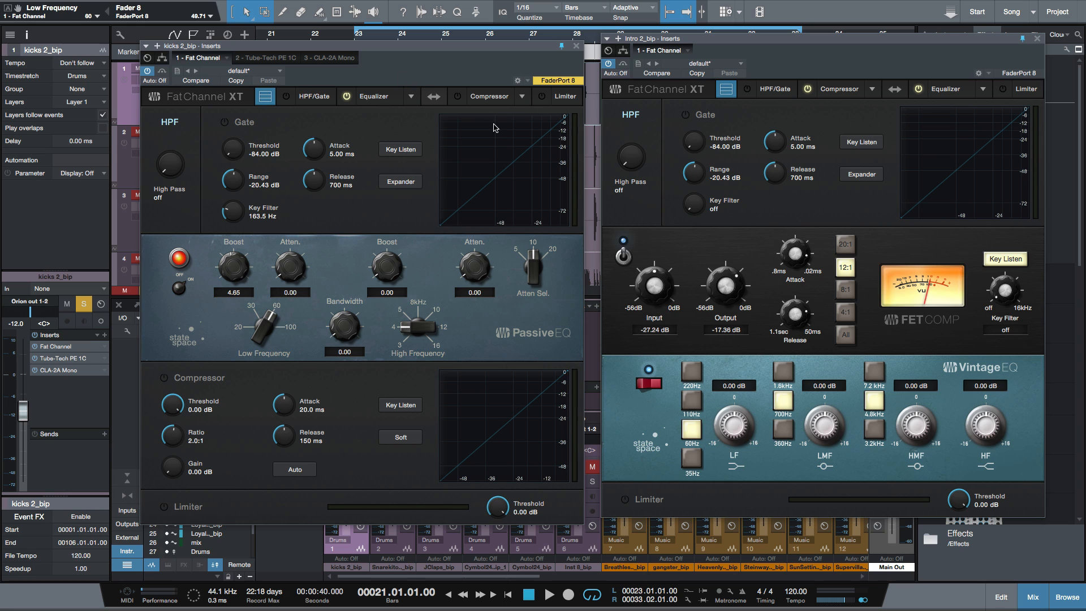
- Reselect the Passive model for the kick's equalizer to reset its controls, and switch the equalizer to Vintage
{"action": "left_click", "coordinate": [426, 98]}
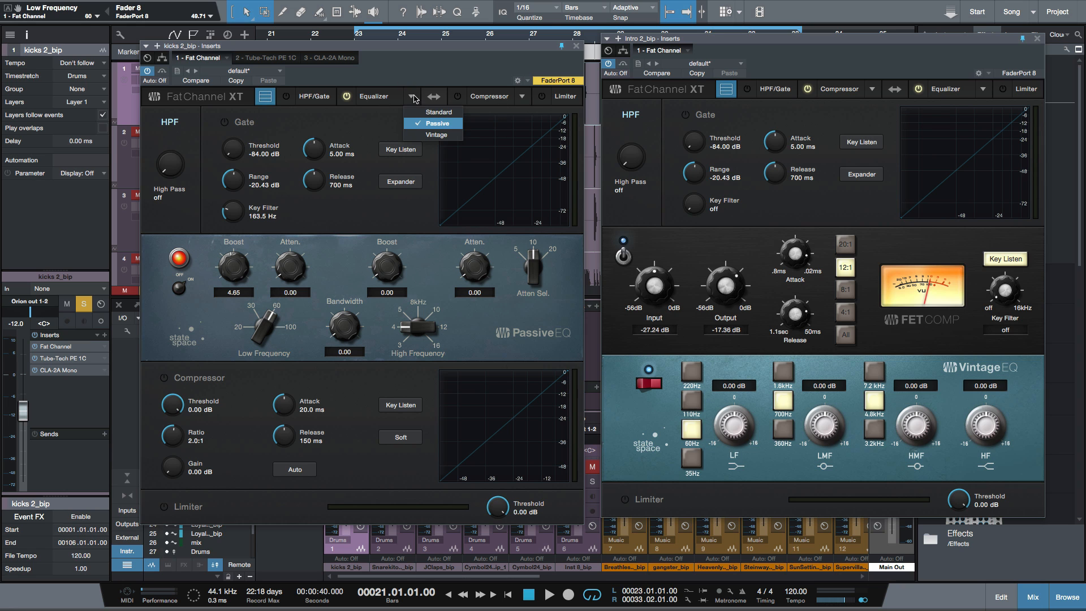
{"action": "left_click", "coordinate": [435, 139]}
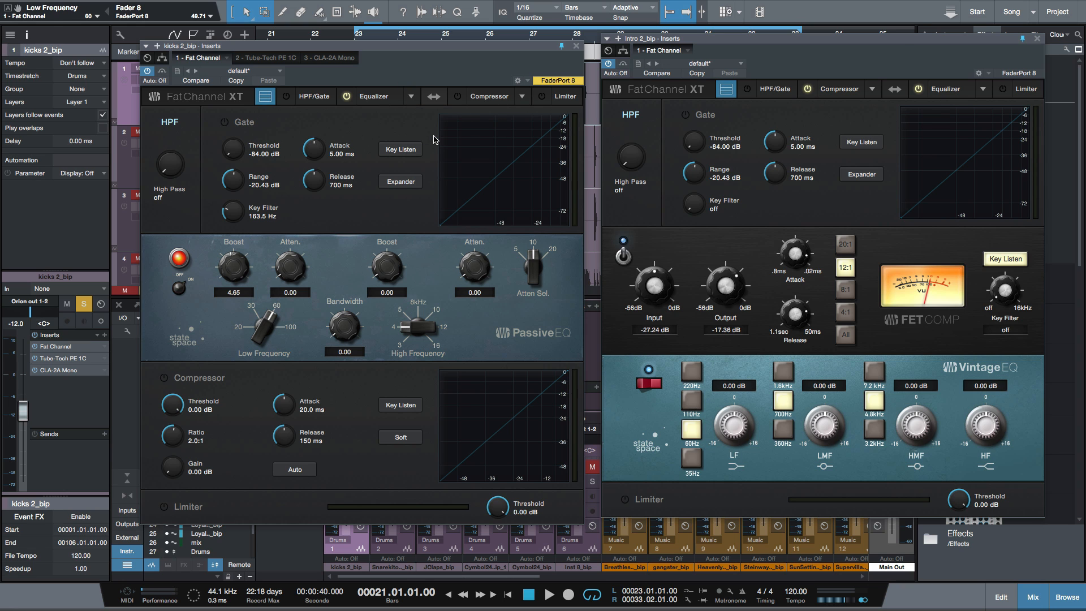
{"action": "left_click", "coordinate": [411, 97]}
{"action": "left_click", "coordinate": [436, 123]}
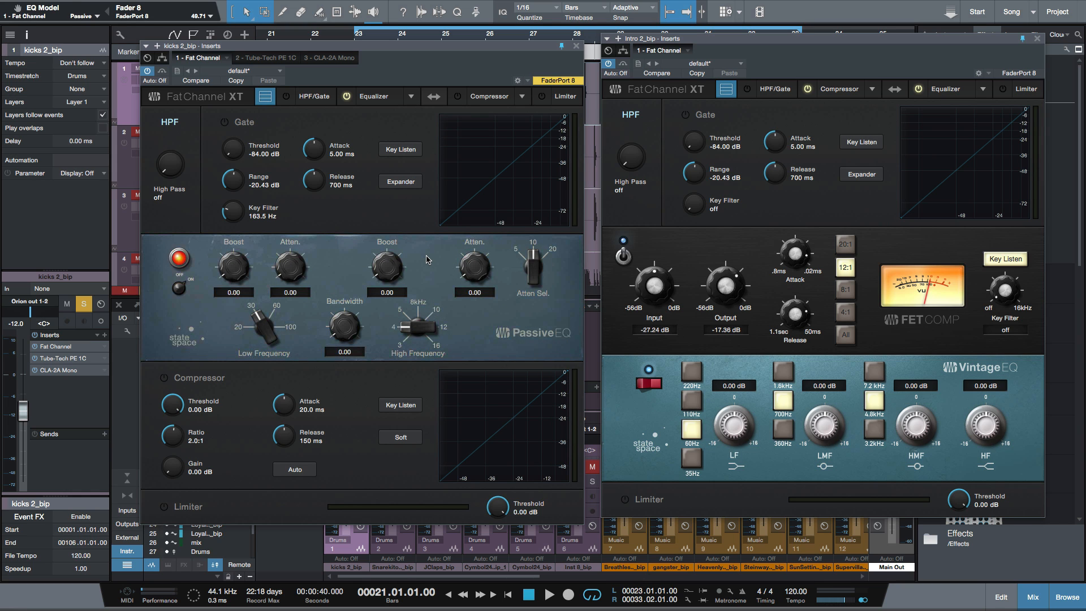
{"action": "left_click", "coordinate": [408, 94]}
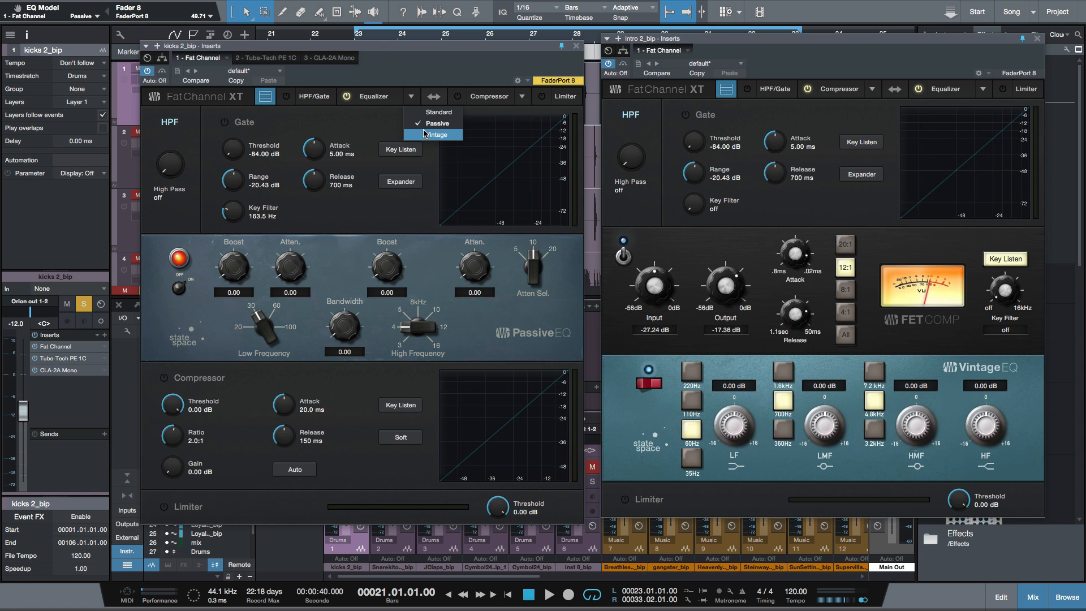
{"action": "left_click", "coordinate": [429, 134]}
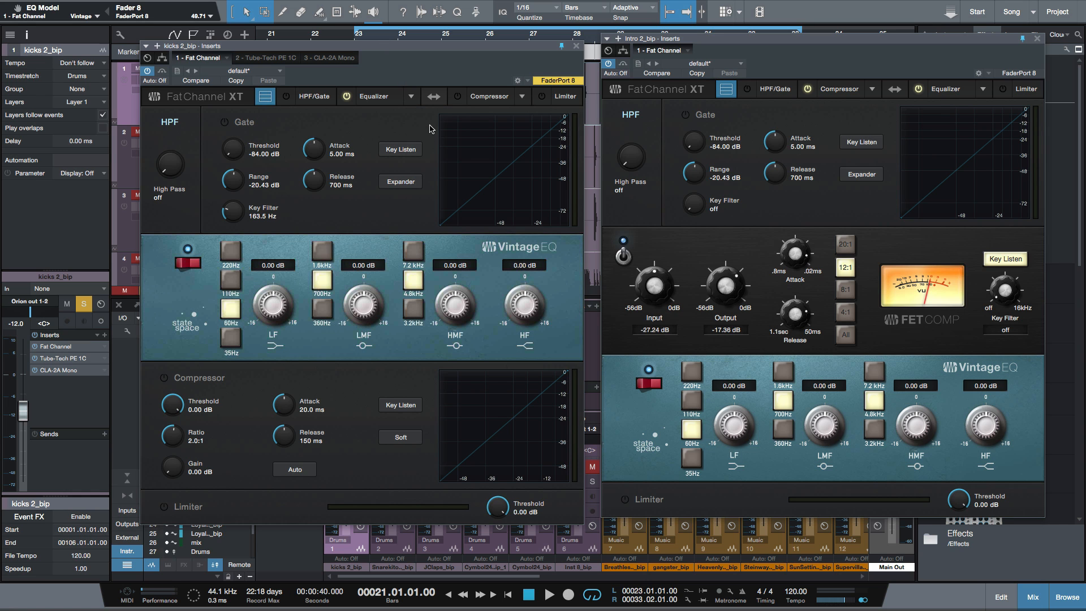